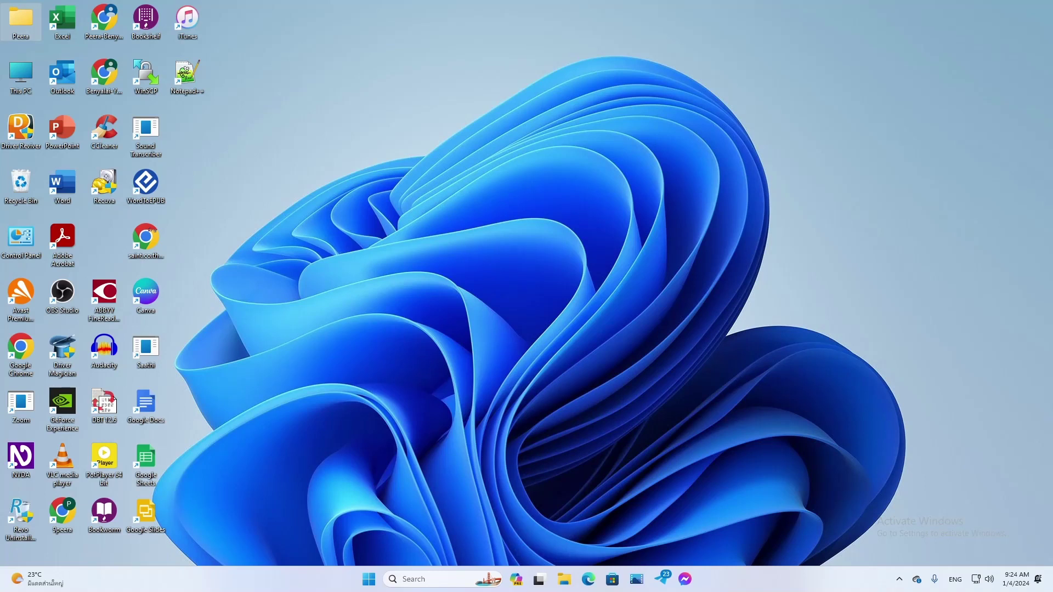
Open the Local Group Policy Editor by running gpedit.msc.
key(super+r)
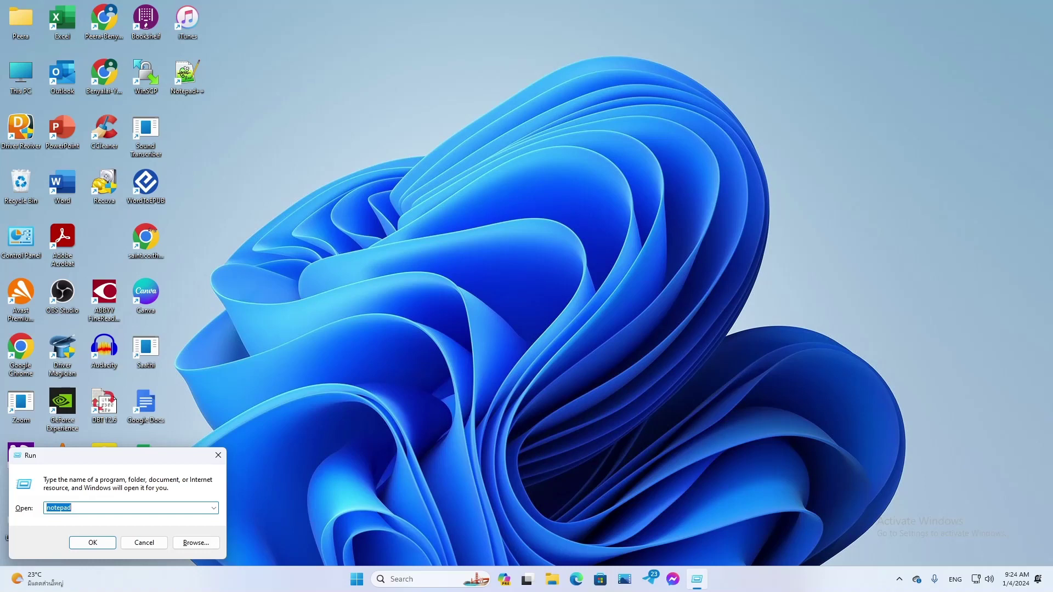
text(gpedit)
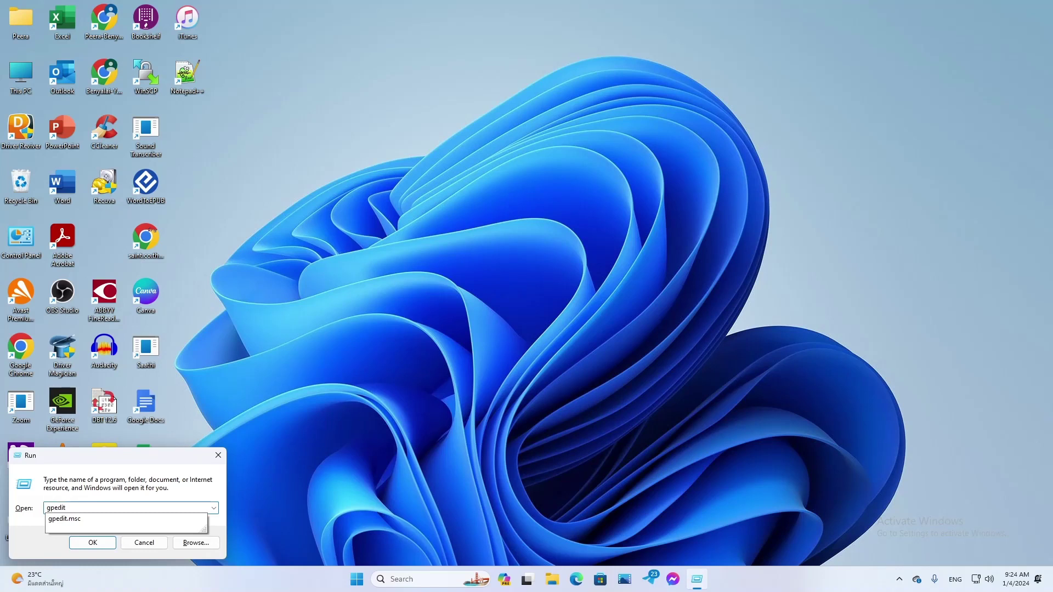
text(.msc)
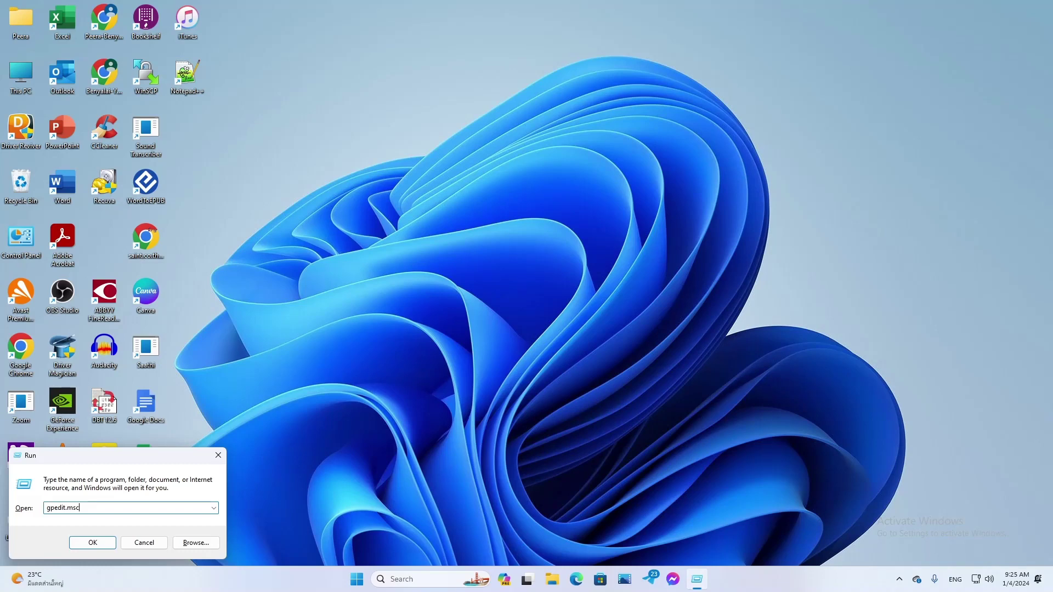
key(Return)
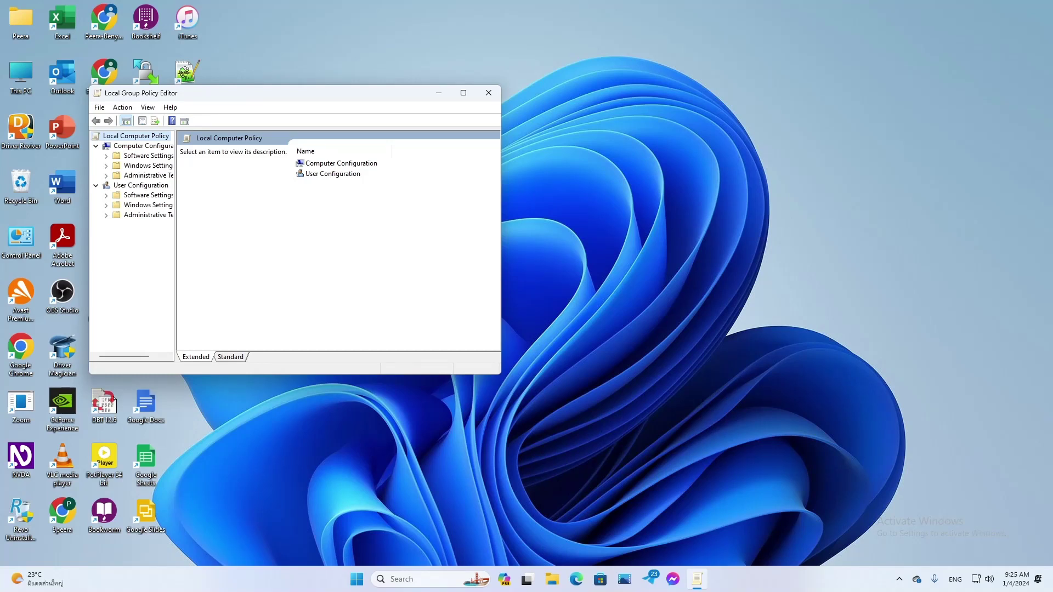
Open the Administrative Templates folder under Computer Configuration.
click(341, 163)
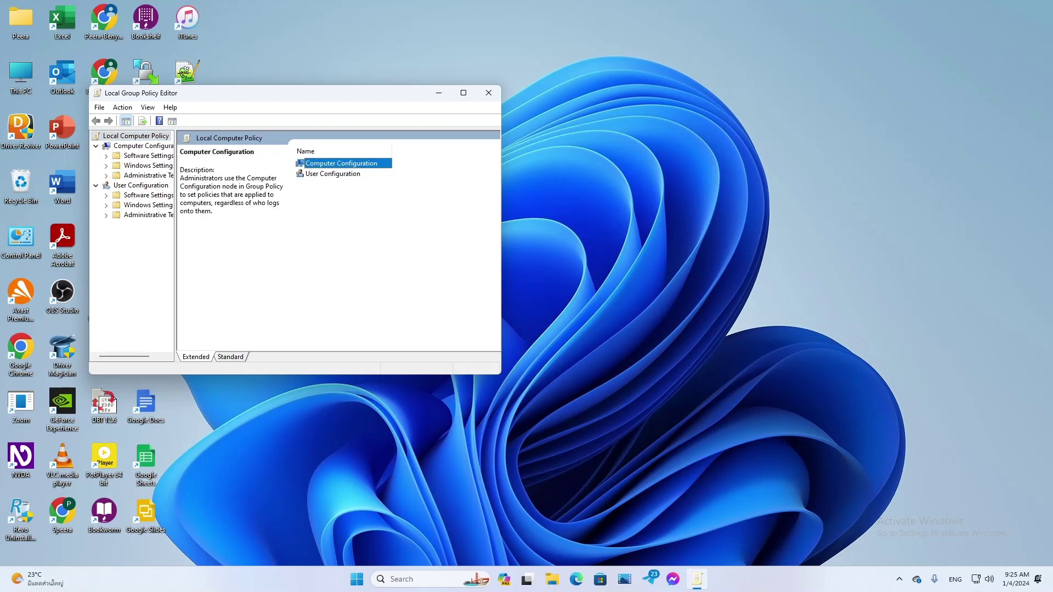
click(332, 173)
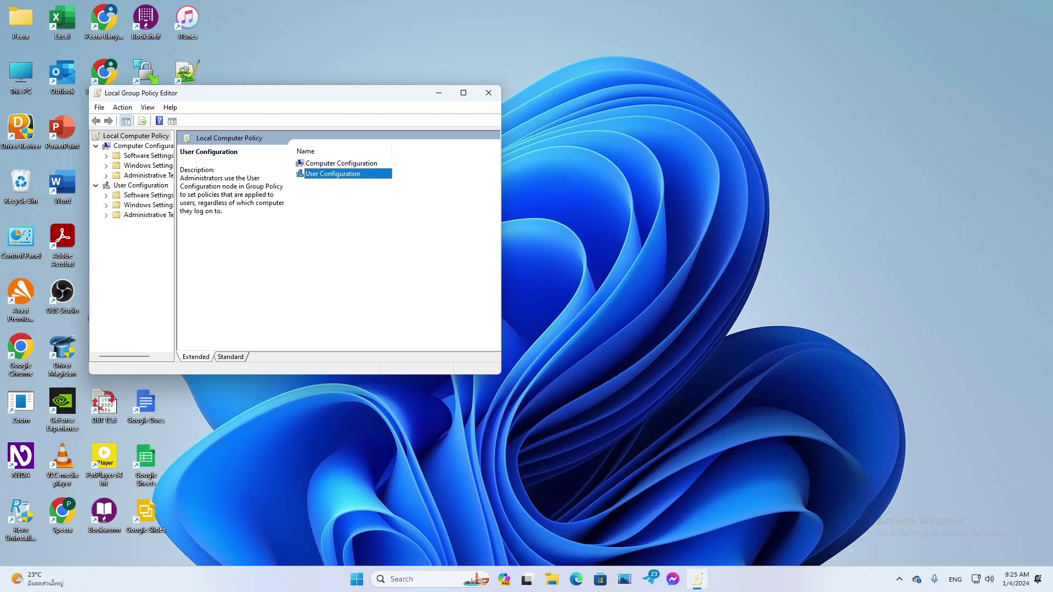
click(341, 162)
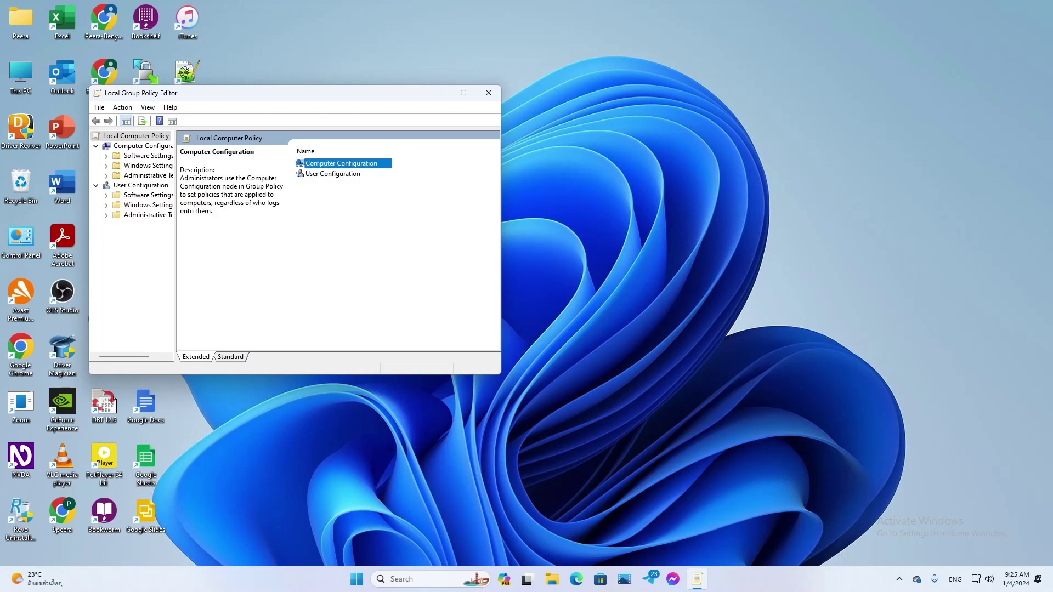
key(Return)
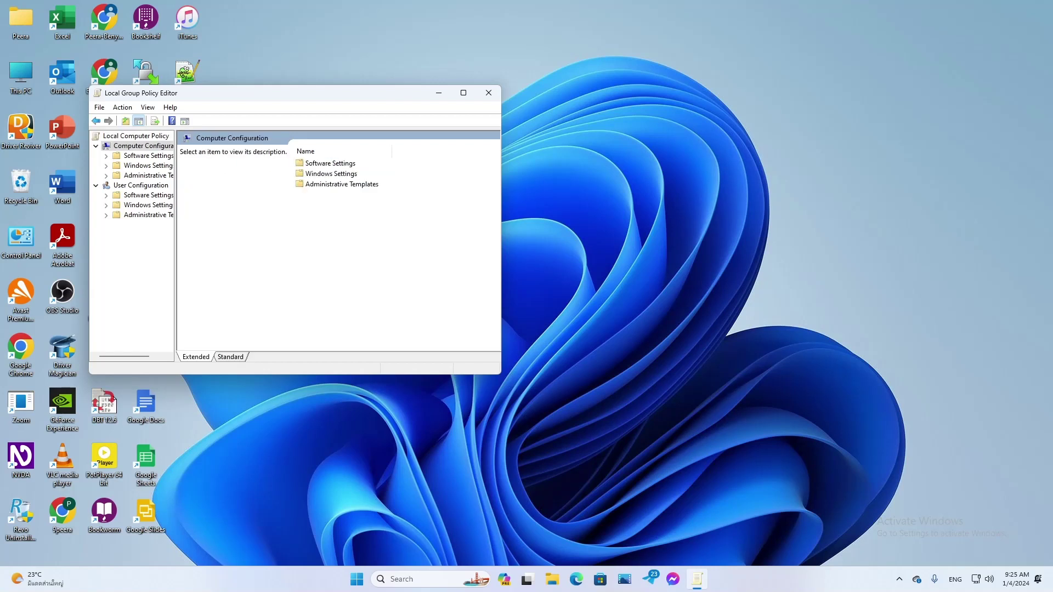
key(Tab)
key(Tab)
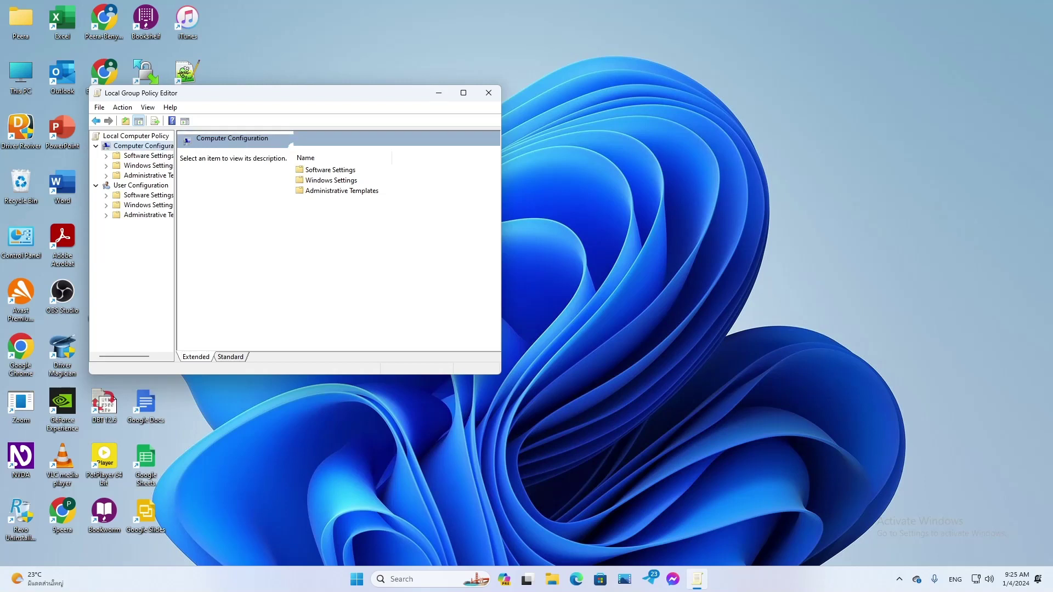
click(330, 169)
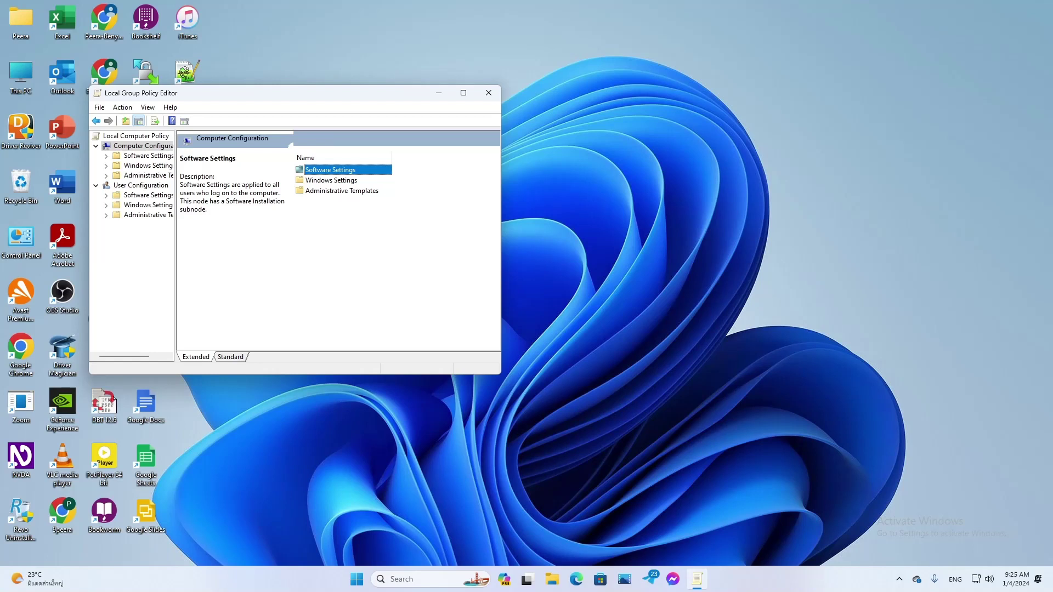
click(331, 180)
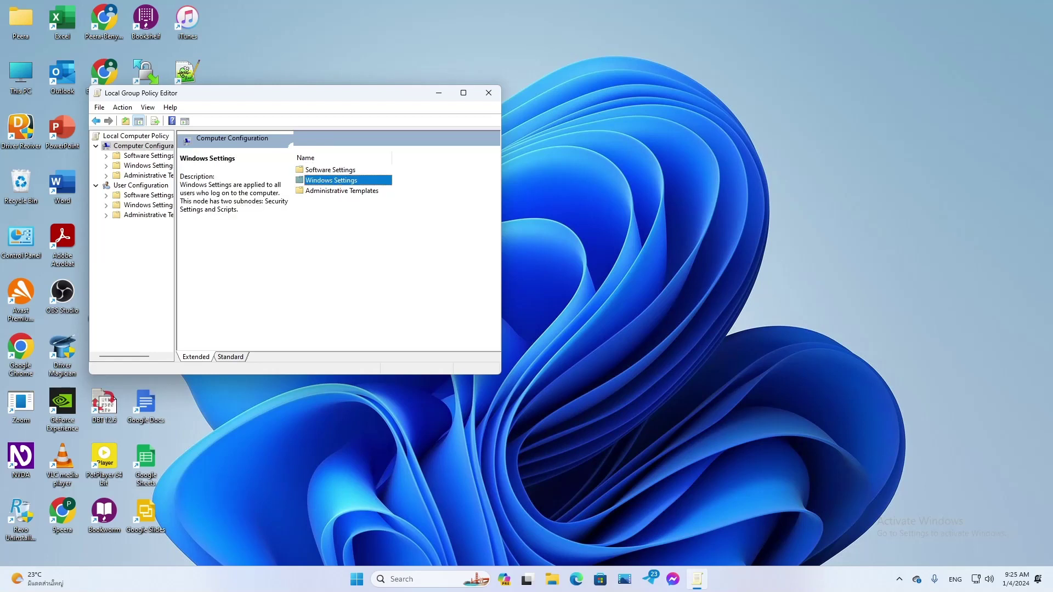
click(342, 190)
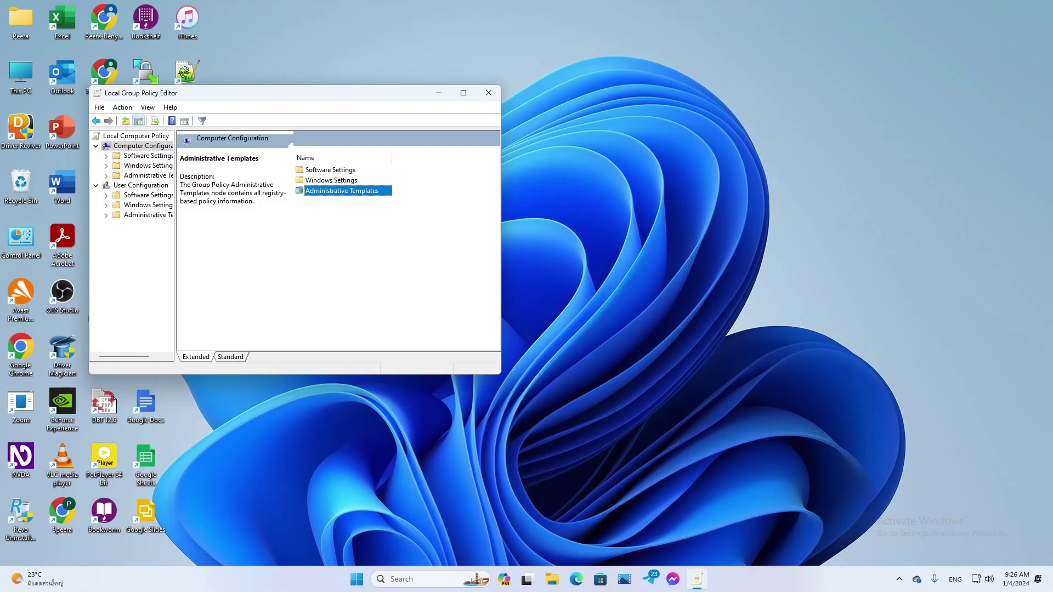
key(Return)
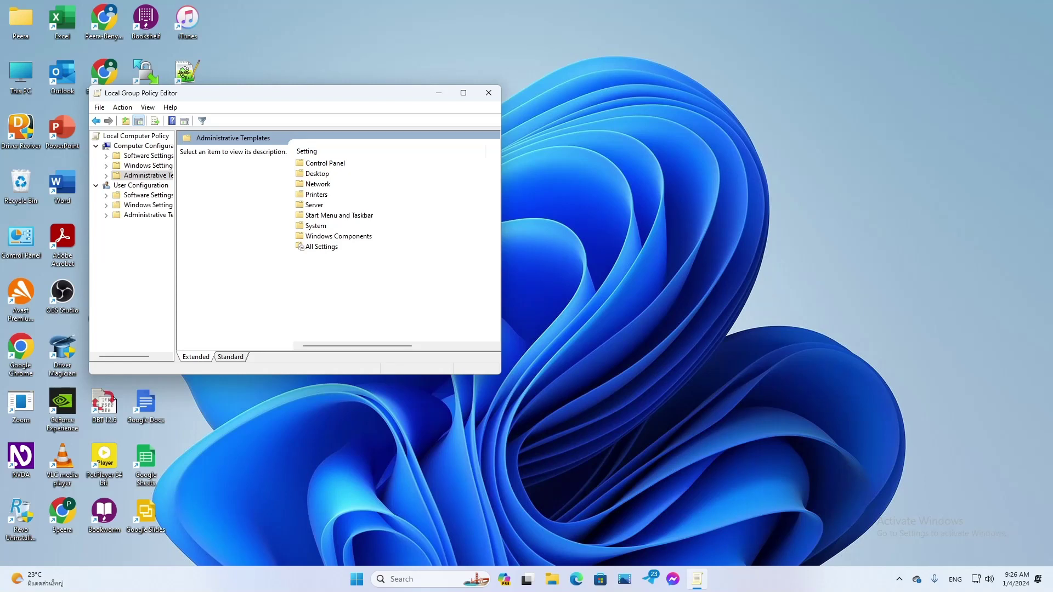
Open the All Settings list within the computer's Administrative Templates.
key(Tab)
key(Tab)
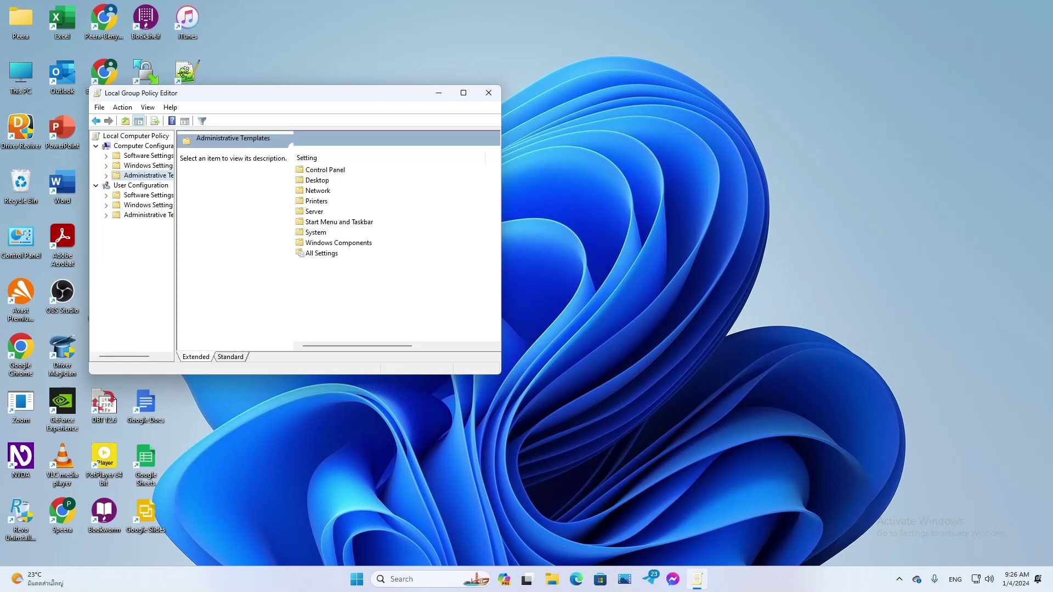
click(325, 170)
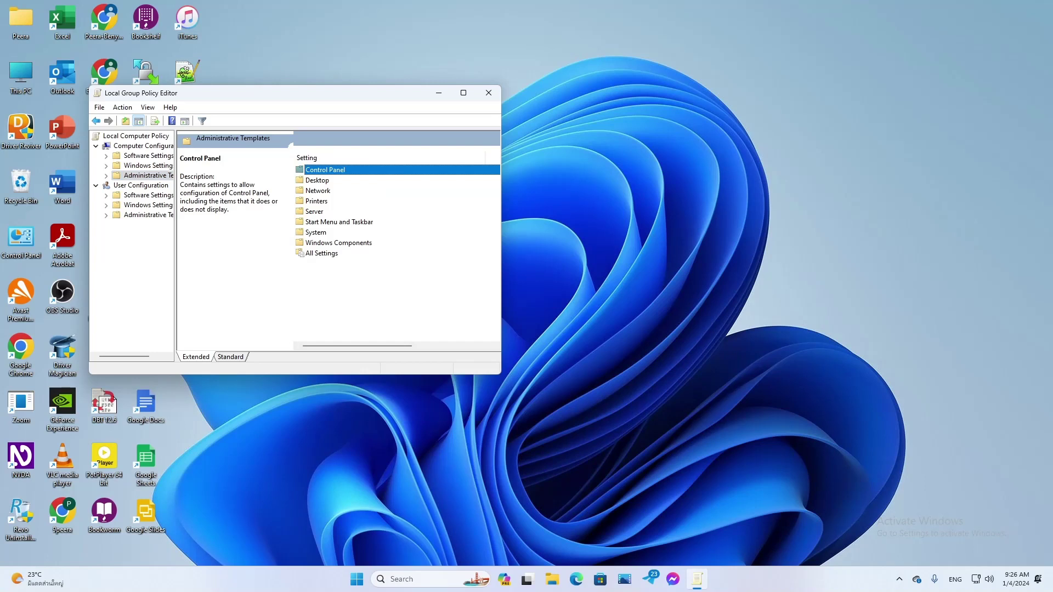
key(Down)
key(Down)
key(Down)
key(Down)
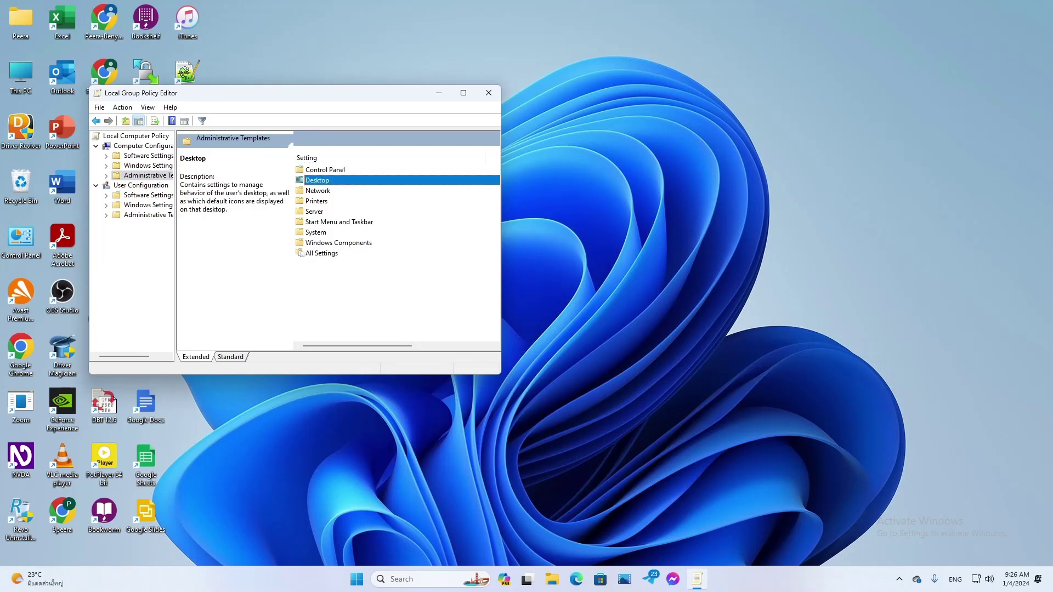
key(Down)
key(Down)
key(Down)
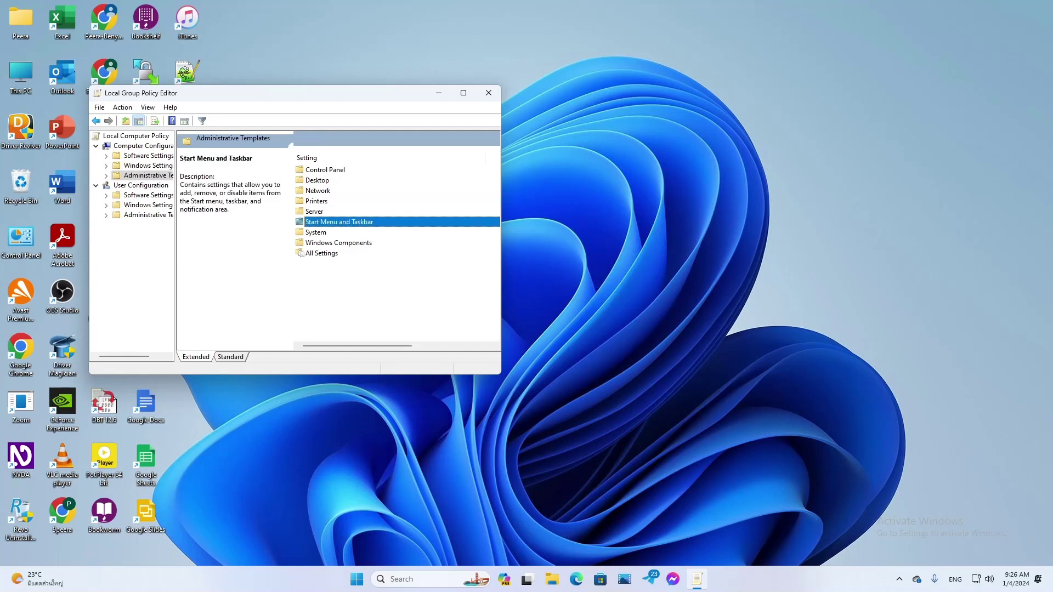
key(Down)
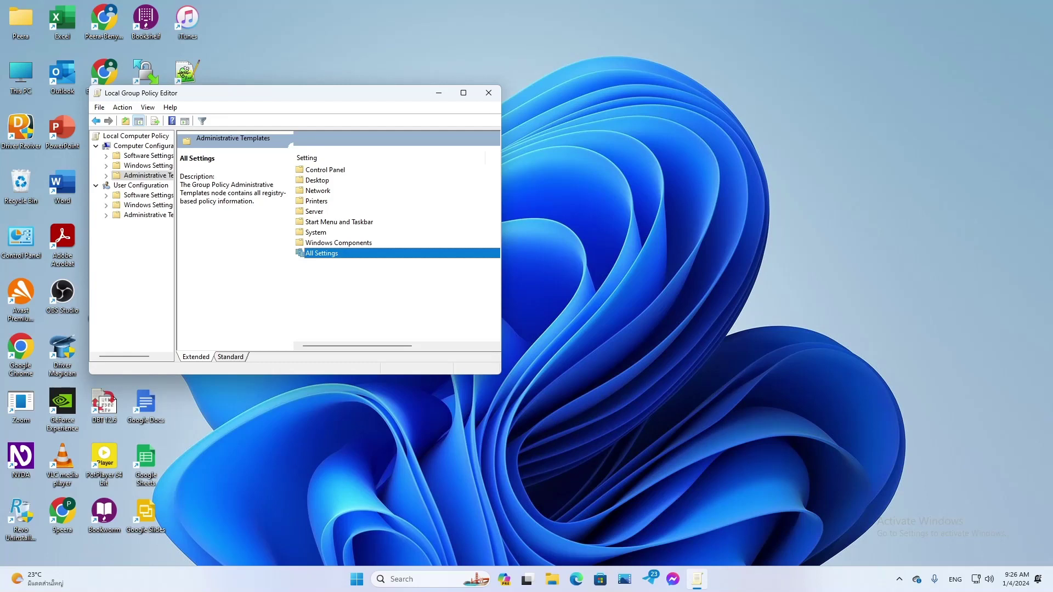
key(Return)
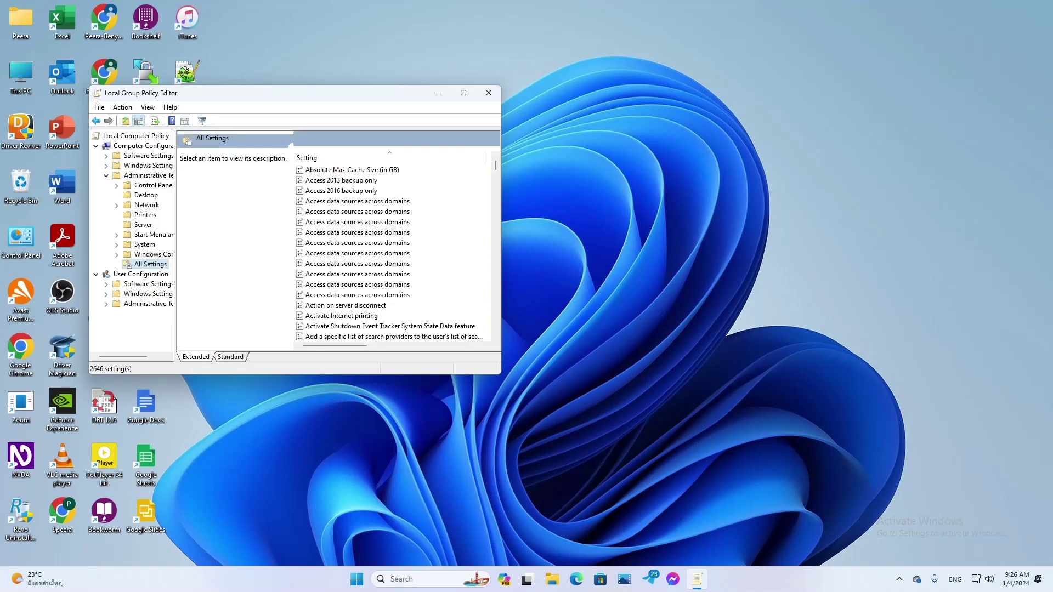
Jump to the policies whose names begin with "turn off" in the All Settings list.
click(352, 170)
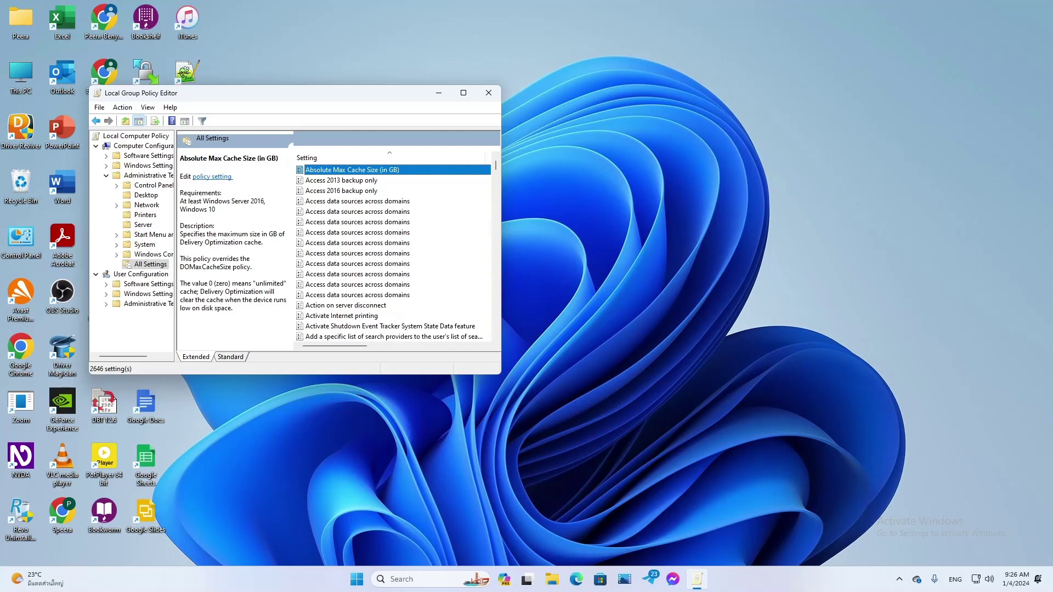
text(turn off)
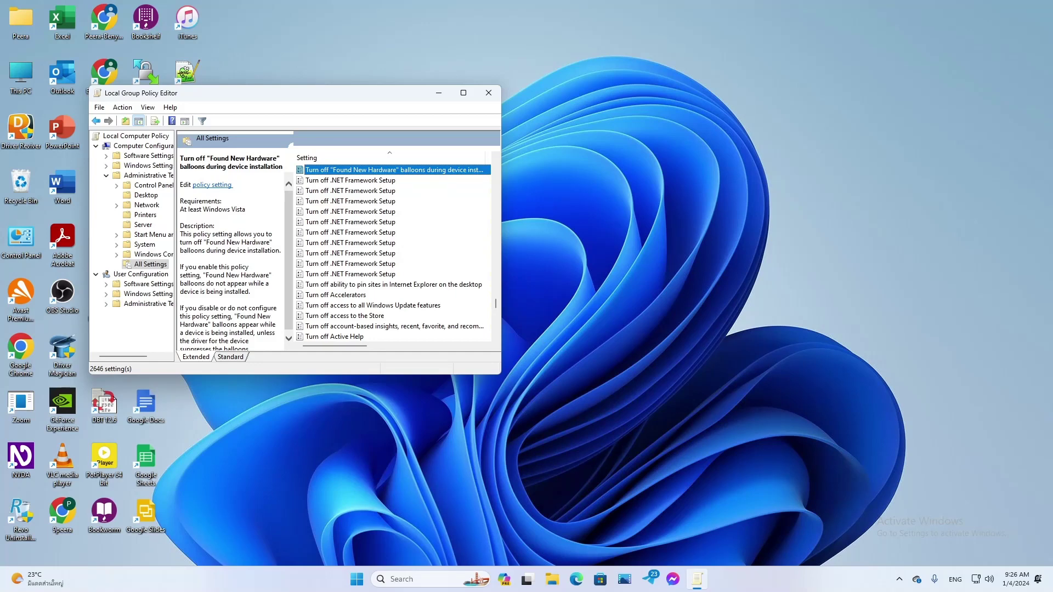
click(349, 180)
click(350, 191)
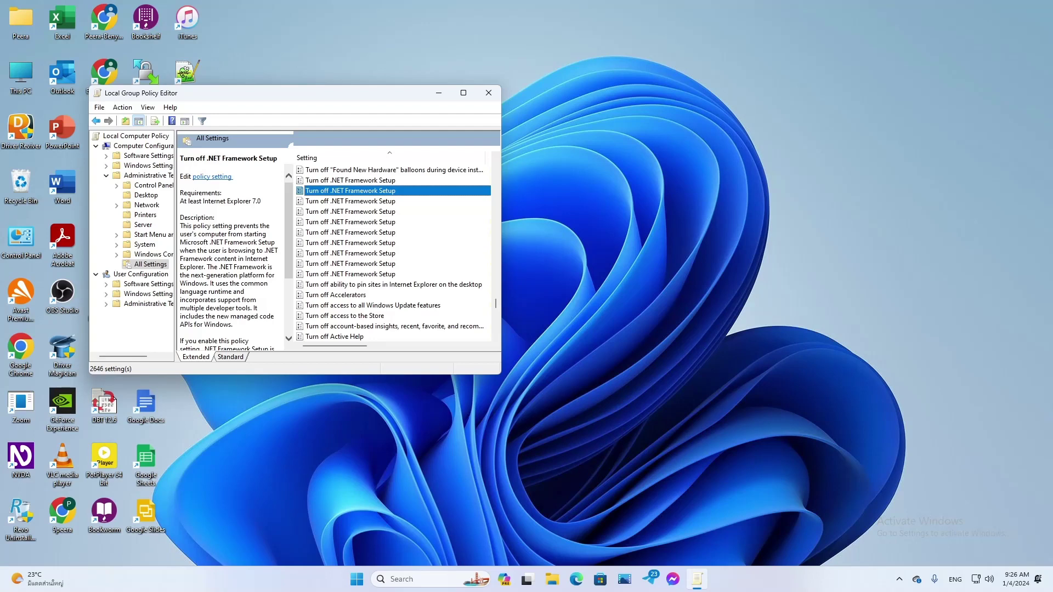
Find and select the "Turn off Microsoft Defender Antivirus" policy among the "Turn off" settings.
click(395, 326)
key(Page_Down)
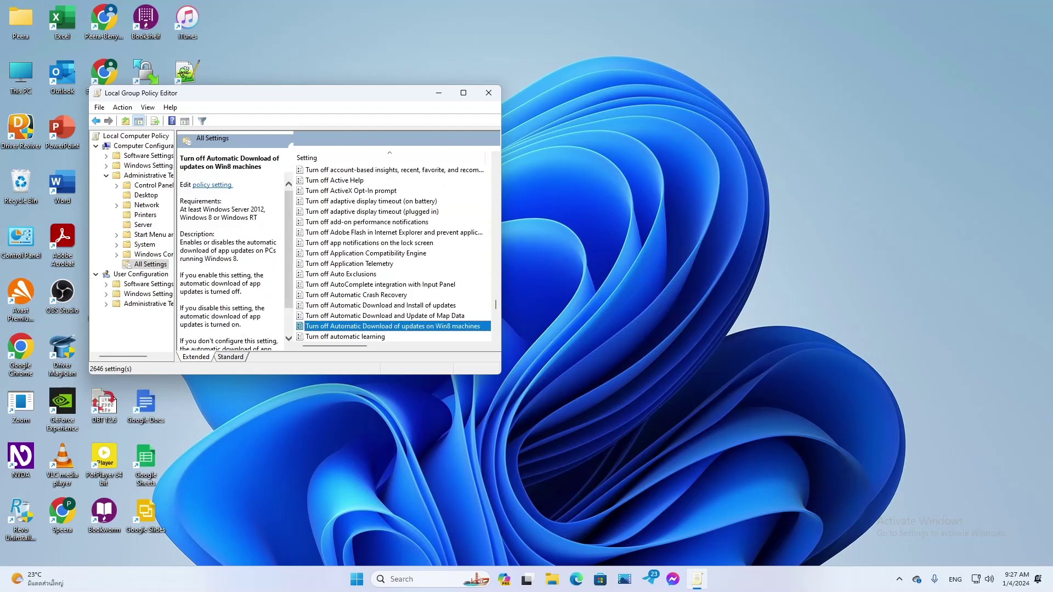
key(Page_Down)
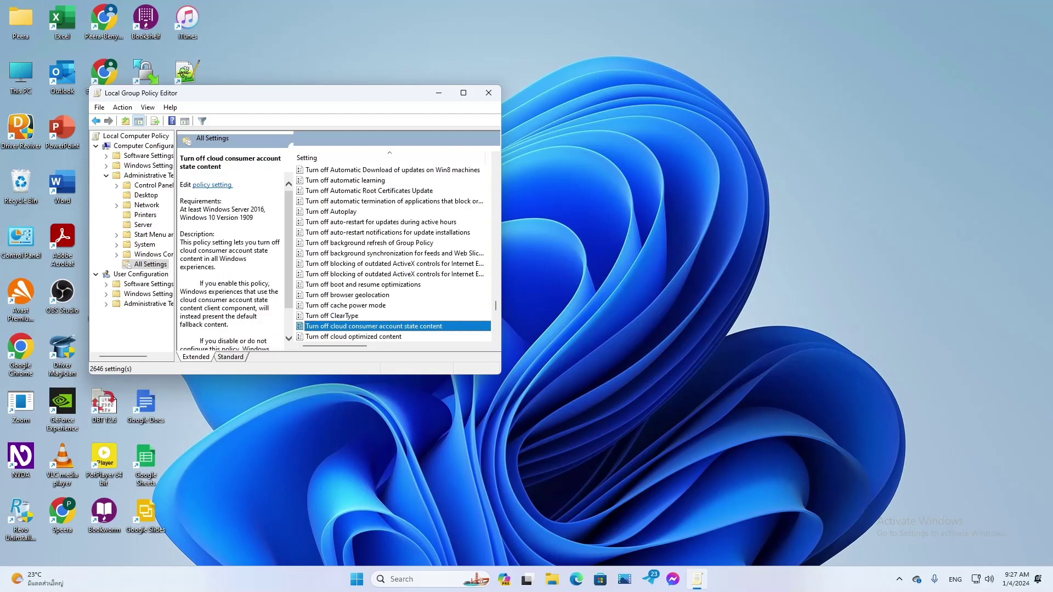
key(Page_Down)
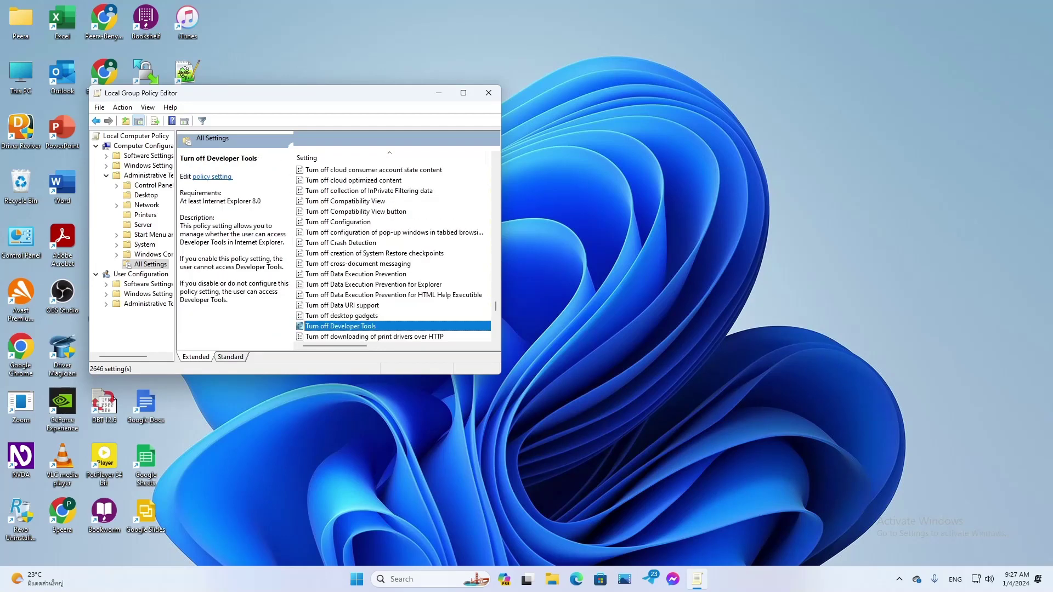
key(Page_Down)
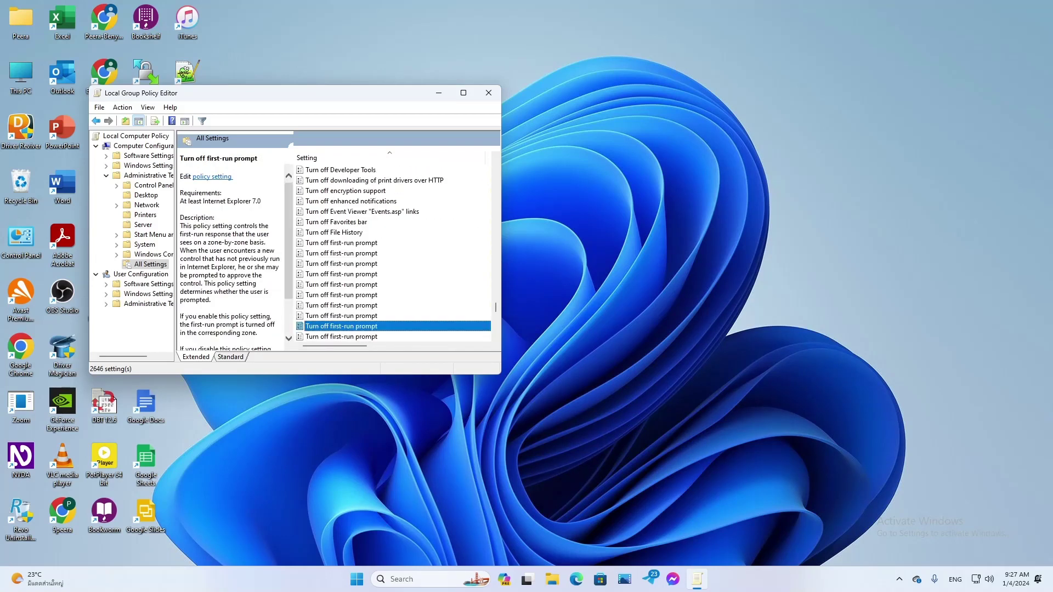
key(Page_Down)
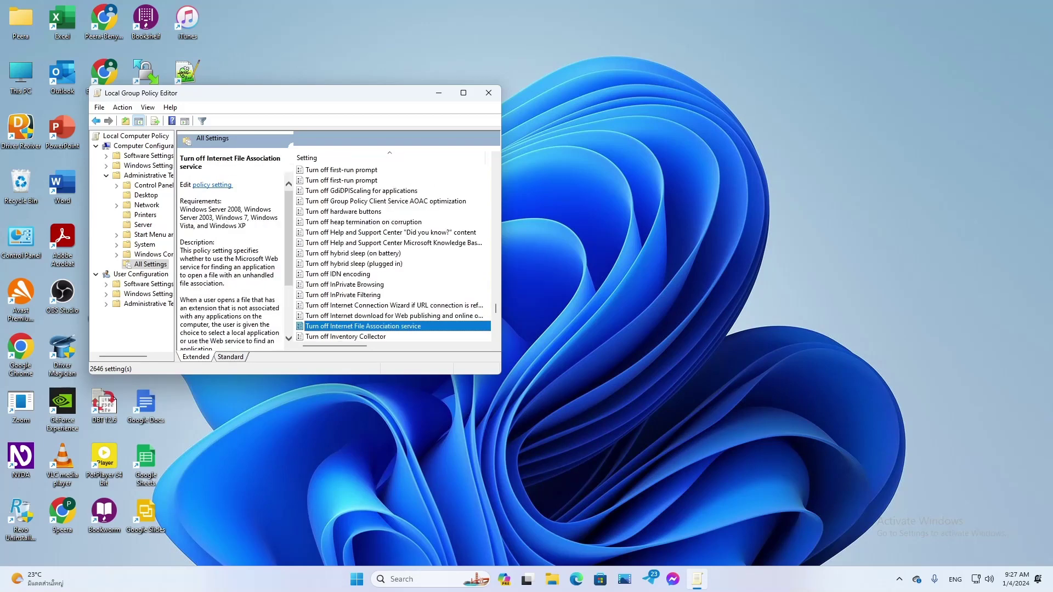
key(Page_Down)
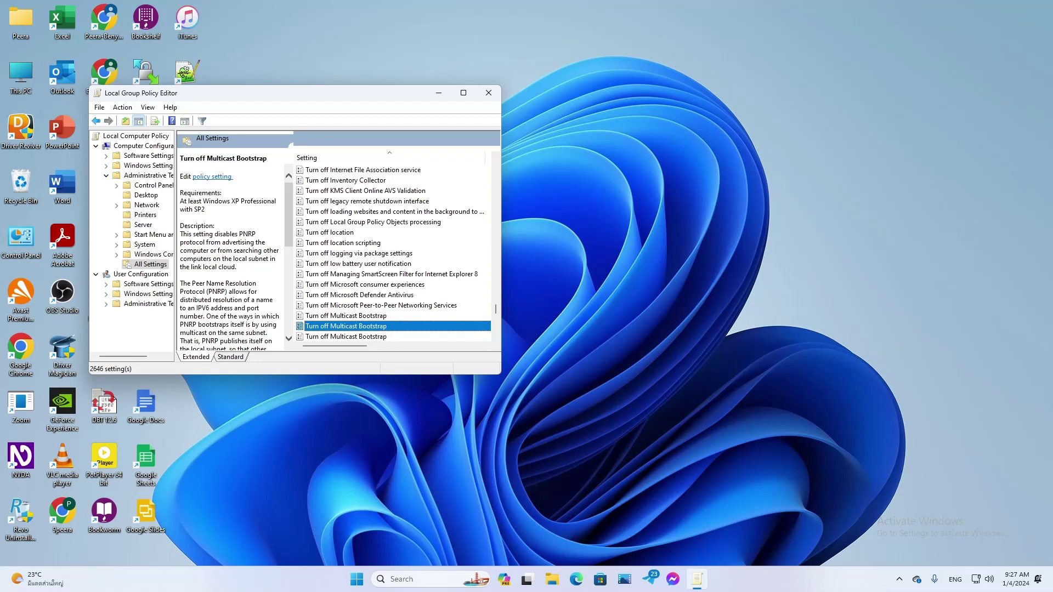
key(Page_Up)
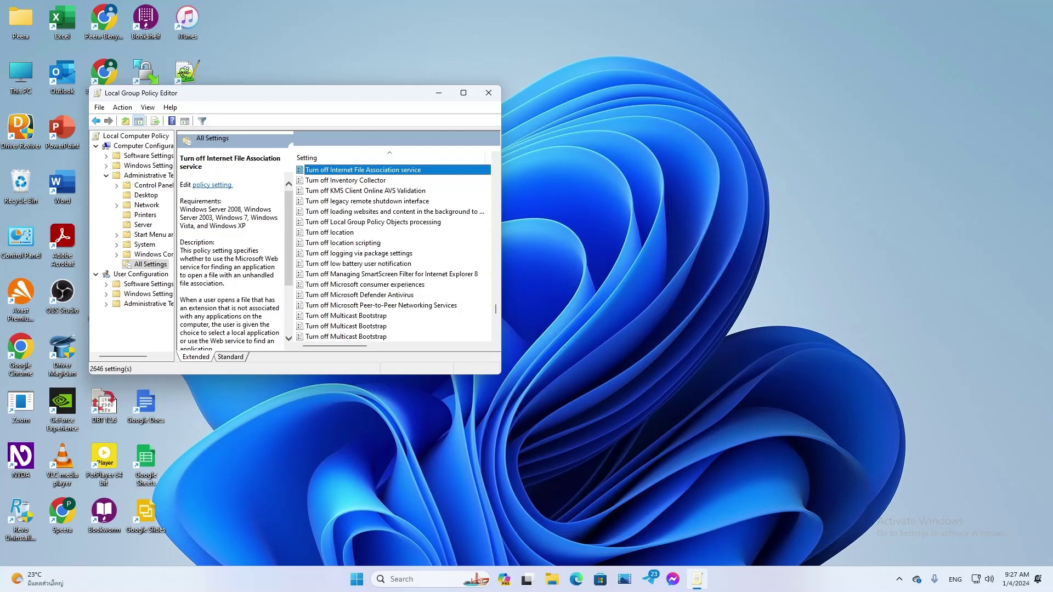
key(Down)
key(Down)
key(Down)
key(Down)
key(Down)
key(Down)
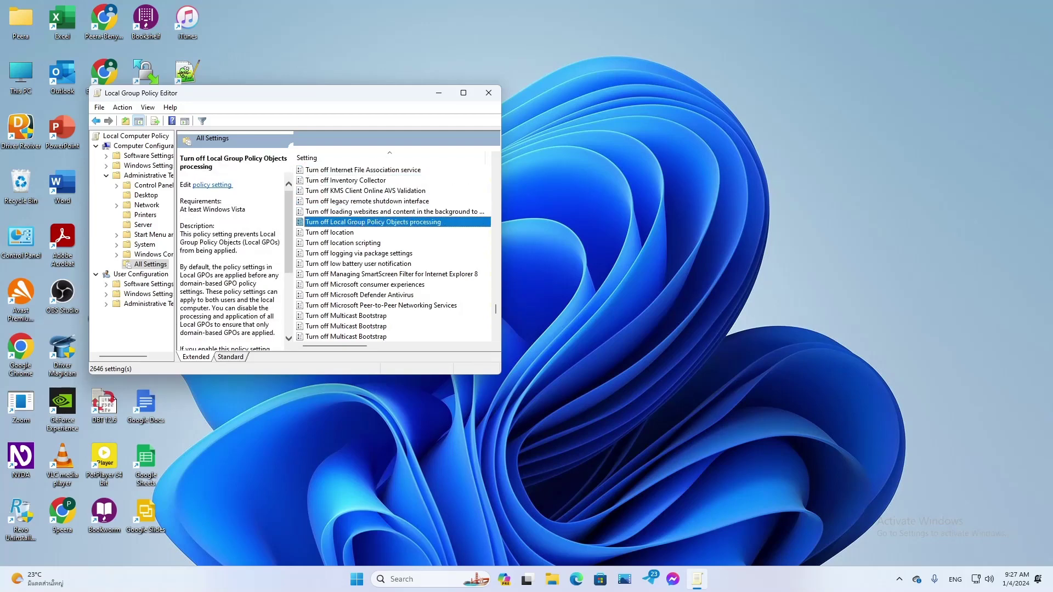
key(Down)
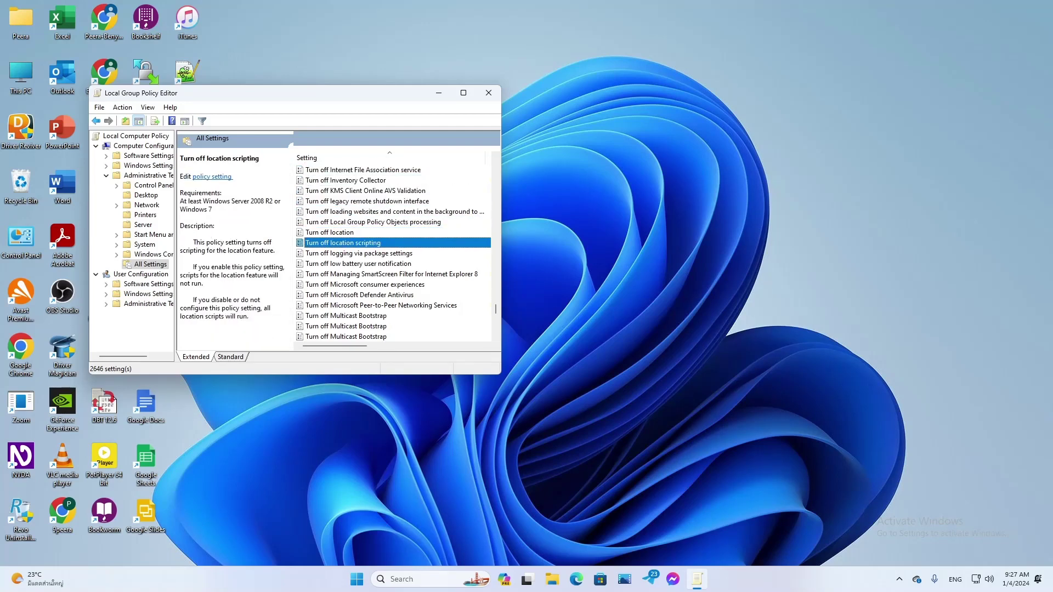
key(Down)
key(Down)
key(Down)
key(Down)
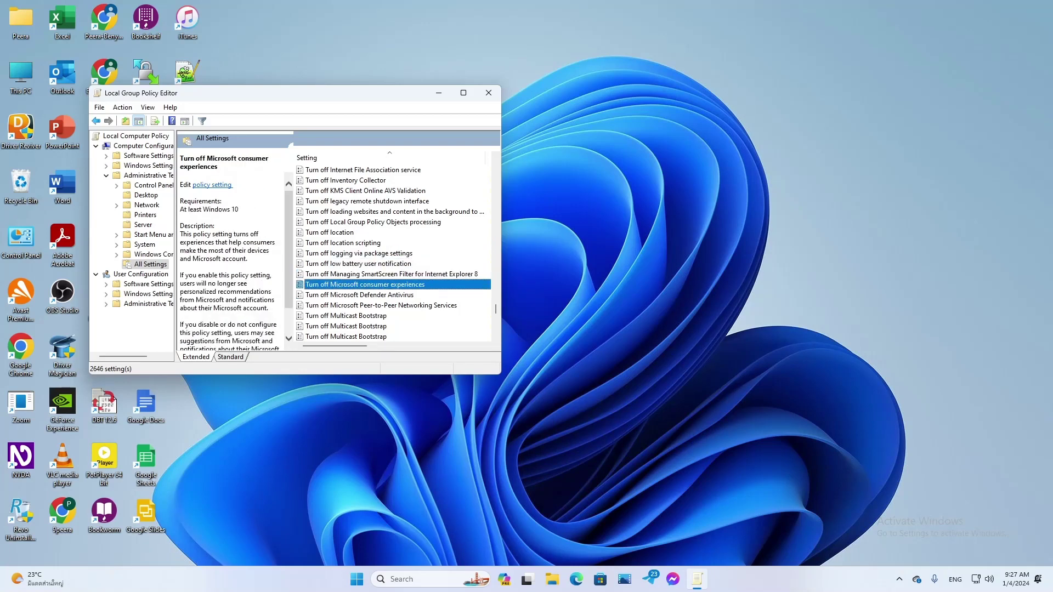
key(Down)
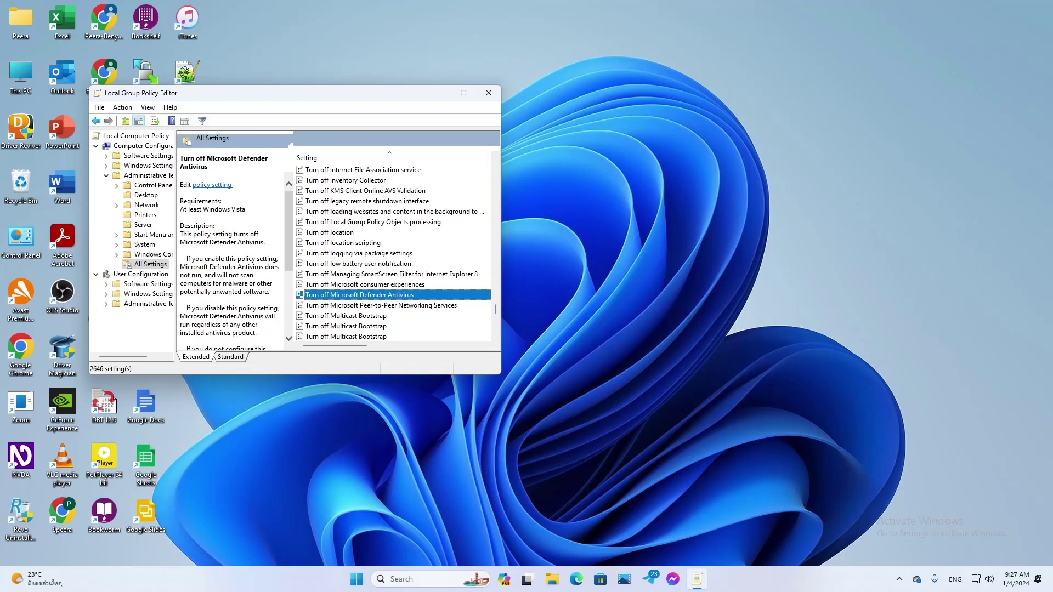
Open the selected Microsoft Defender Antivirus policy and set it to Enabled.
key(Return)
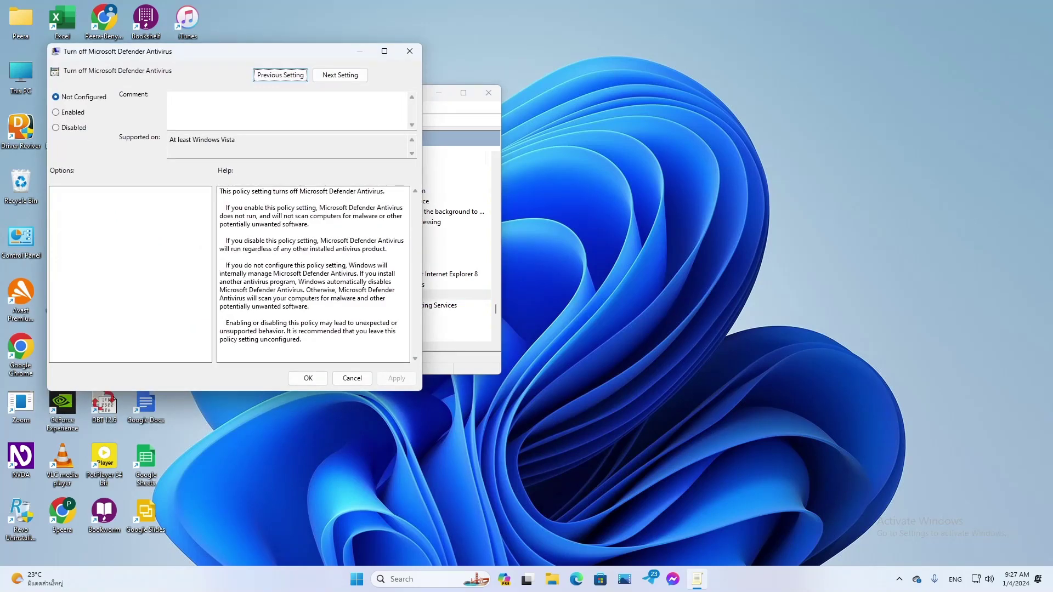
key(Tab)
key(Tab)
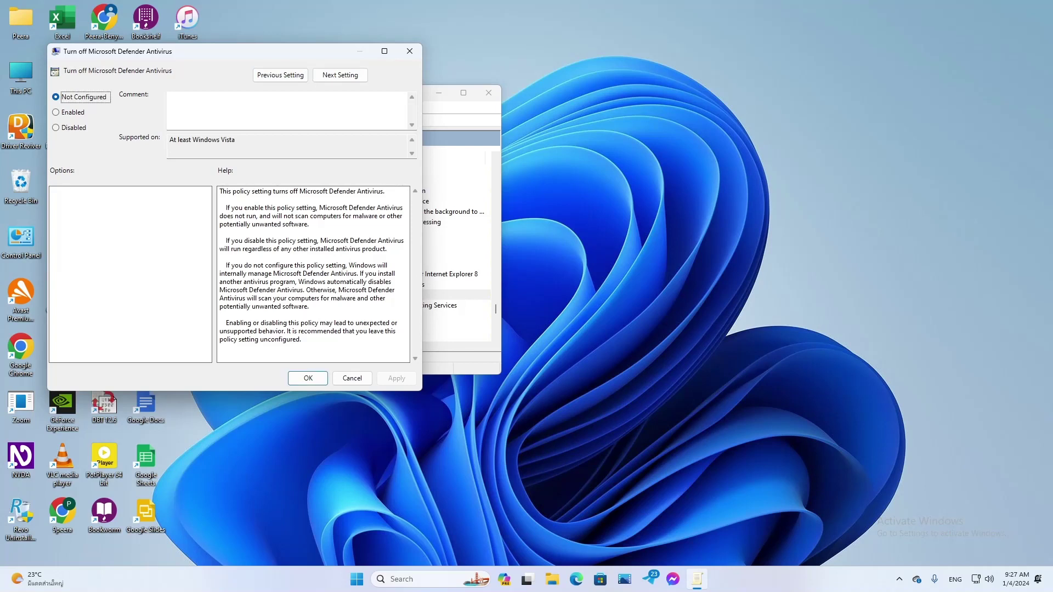
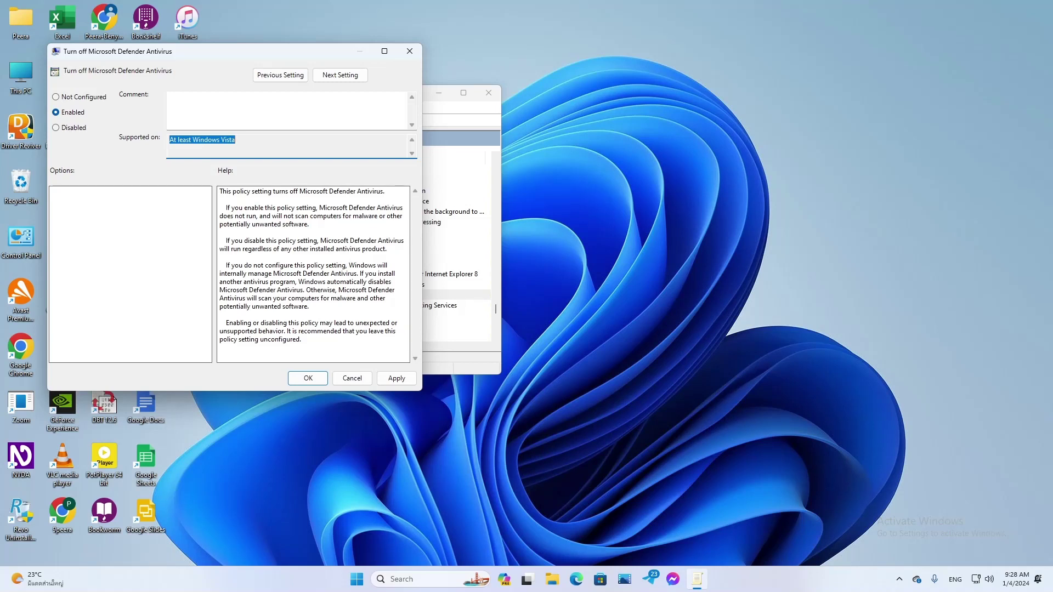
key(Tab)
key(Tab)
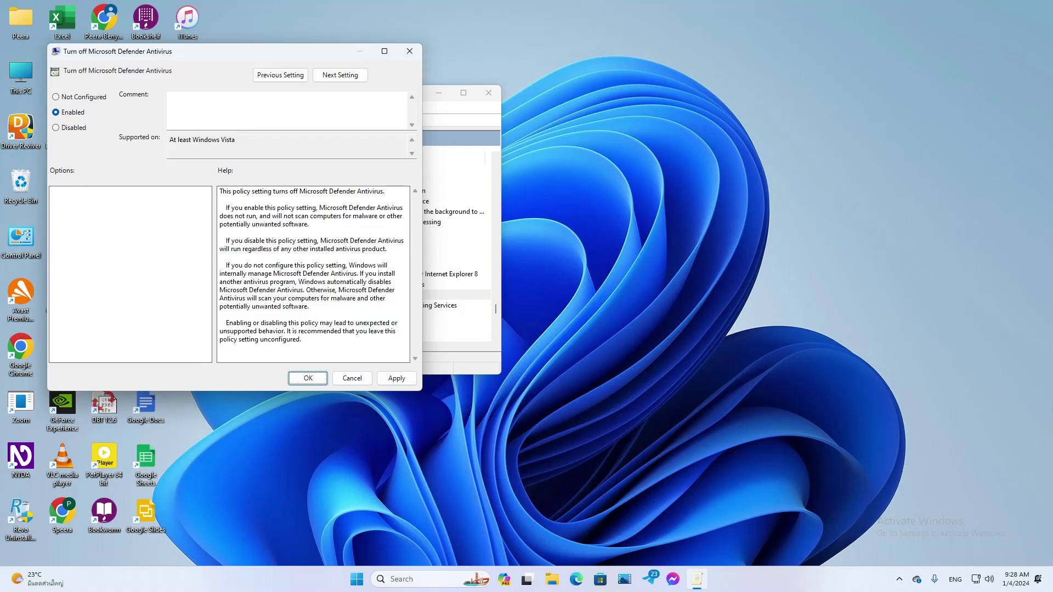